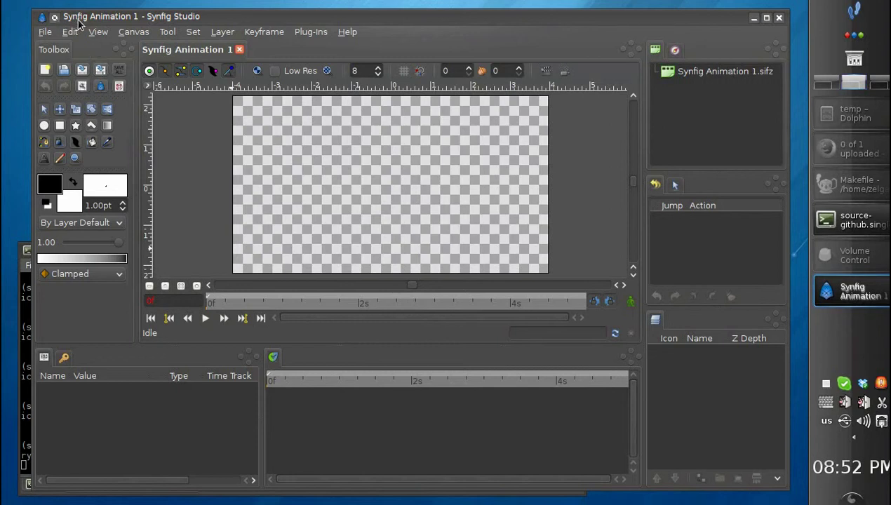
Create a second animation document and switch between it and Synfig Animation 1.
drag(79, 24, 90, 28)
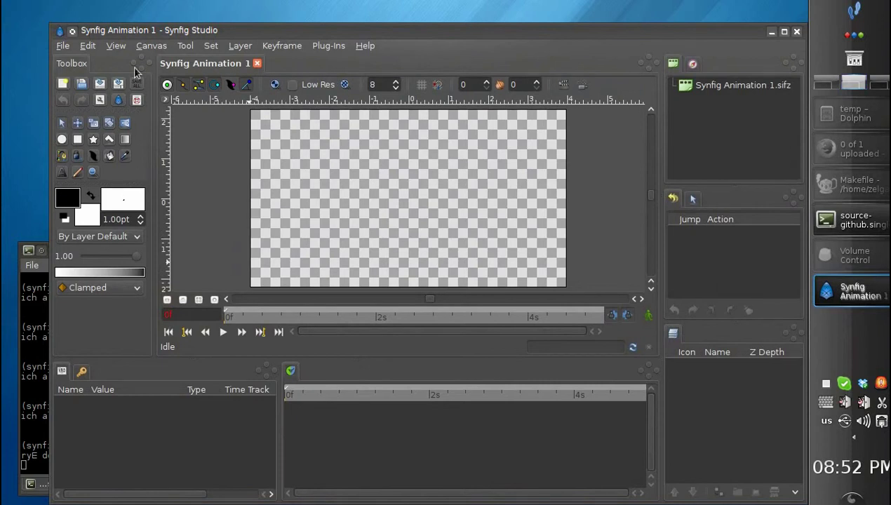
click(62, 84)
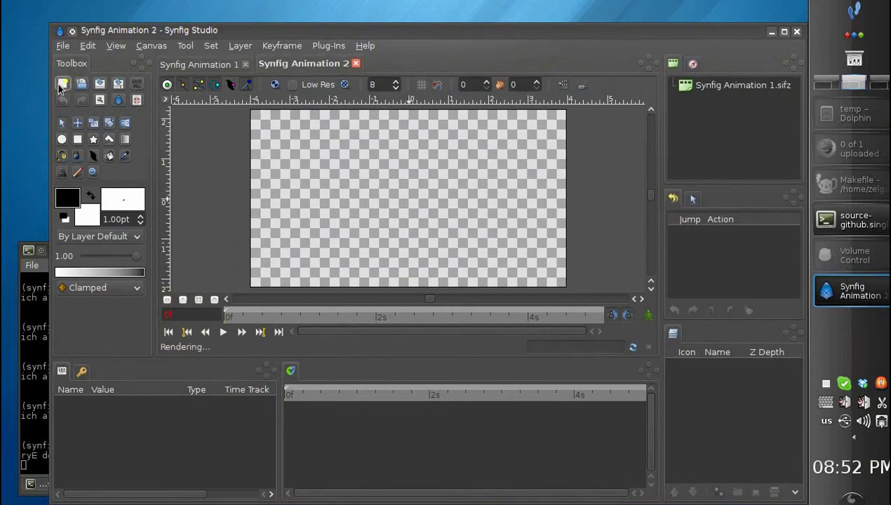
click(212, 66)
click(281, 64)
Detach the Synfig Animation 2 canvas into its own floating window and enlarge it until the whole canvas shows.
drag(174, 35, 230, 35)
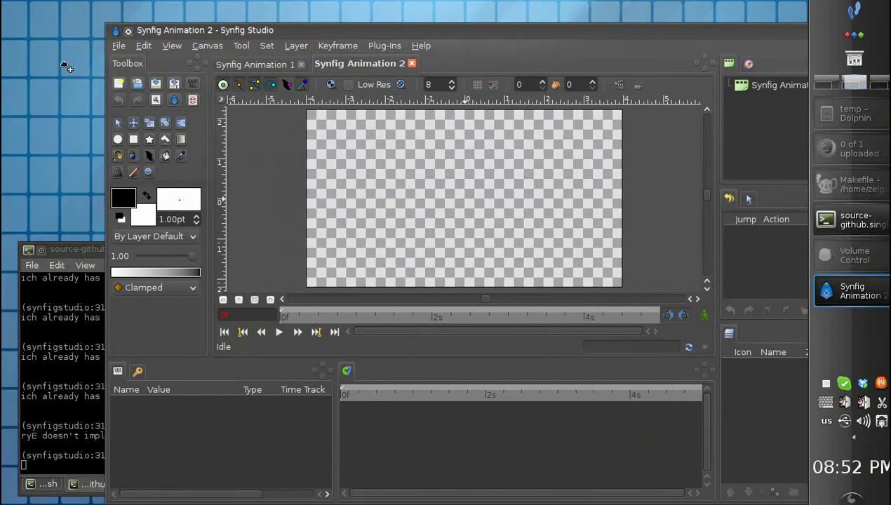
drag(67, 68, 87, 145)
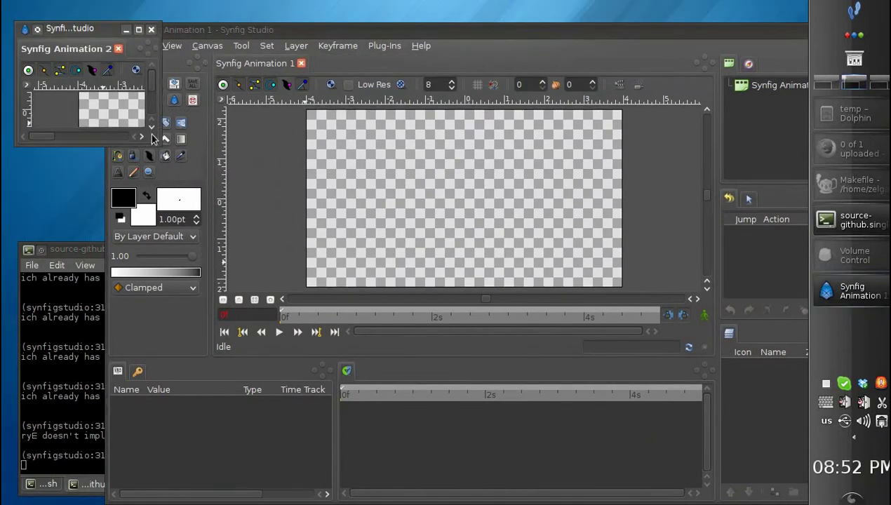
drag(161, 146, 500, 371)
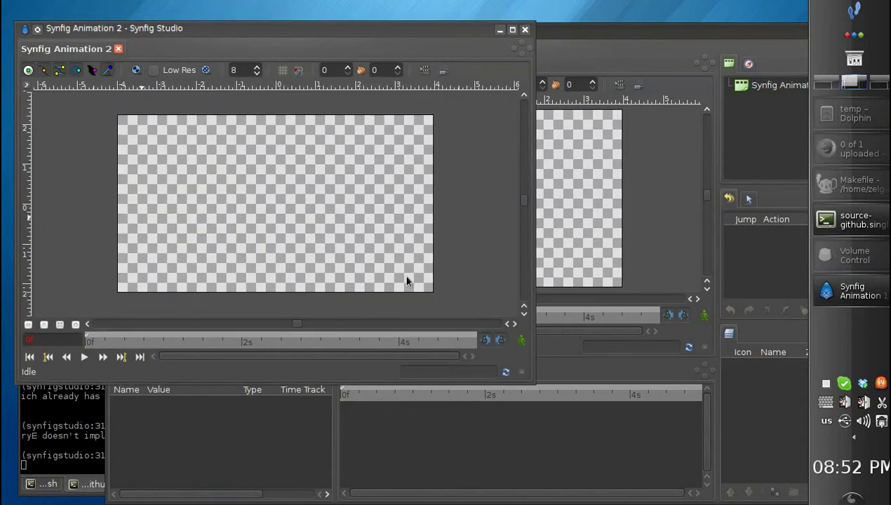
Arrange the floating Synfig Animation 2 window and the main window so they overlap, keeping both canvases reachable.
drag(173, 32, 202, 110)
drag(295, 110, 273, 114)
mouse_move(263, 31)
mouse_down()
mouse_move(223, 33)
mouse_move(261, 12)
mouse_move(252, 21)
mouse_up()
click(86, 112)
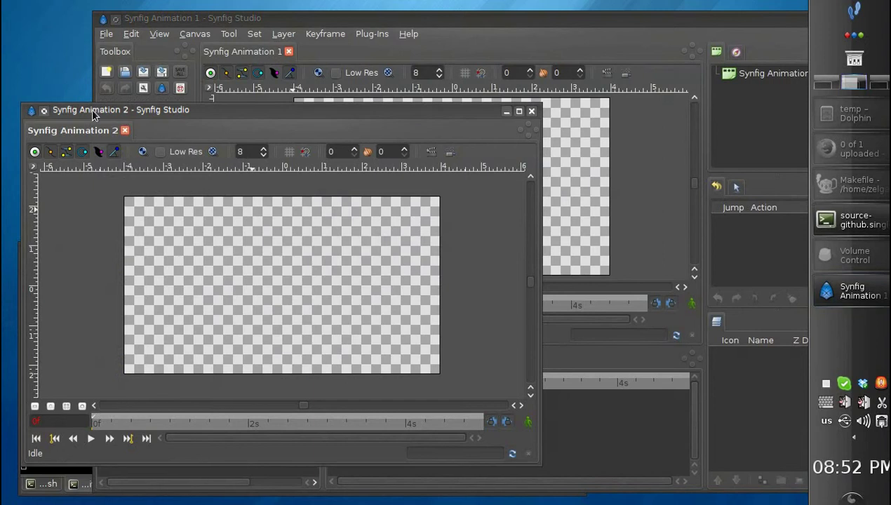
drag(91, 114, 86, 115)
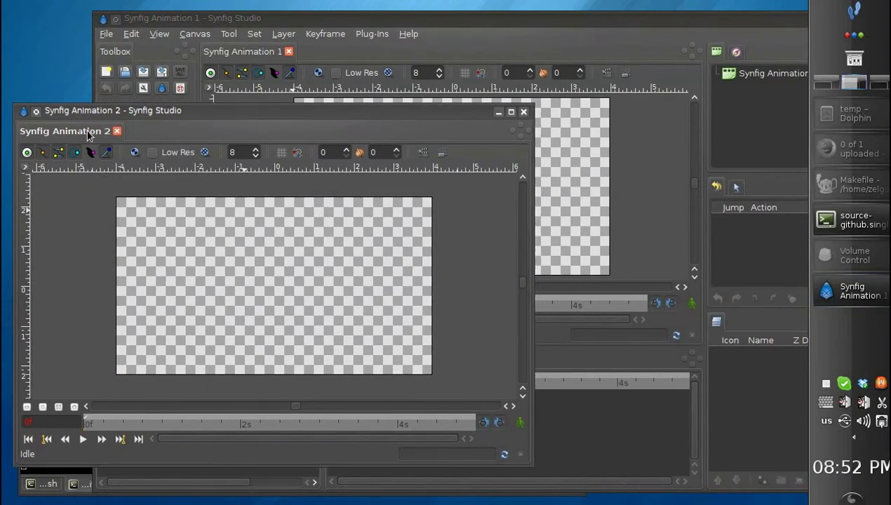
drag(211, 23, 182, 22)
click(54, 112)
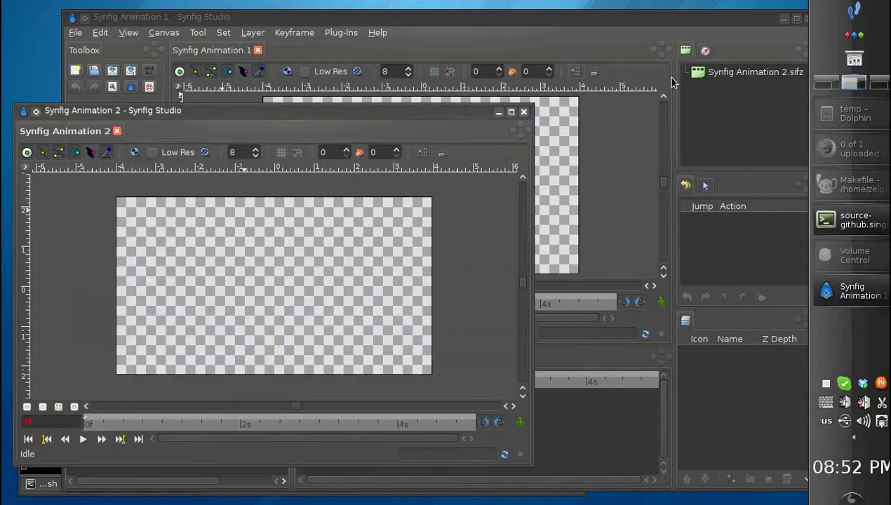
Detach the Canvas Browser panel and dock it back into the main window after the Navigator.
drag(685, 52, 408, 12)
drag(20, 12, 704, 53)
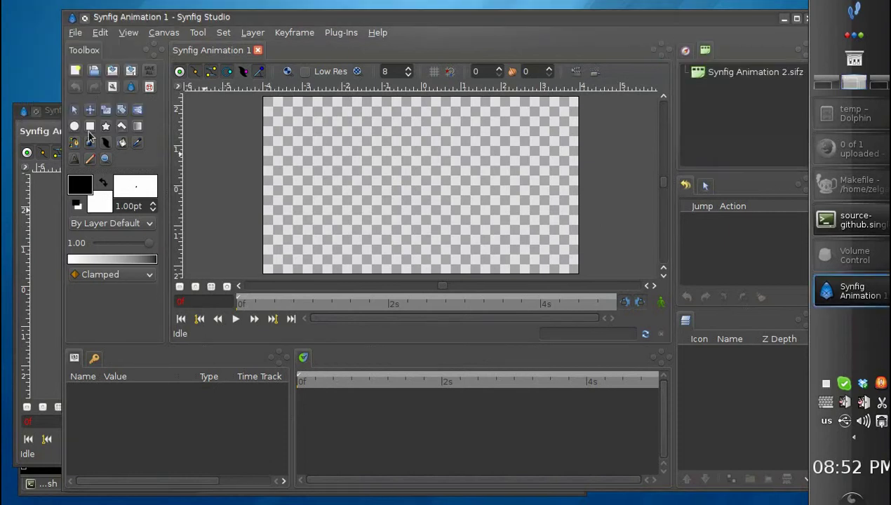
Dock the floating Synfig Animation 2 canvas into the main window's Navigator and Canvas Browser group.
click(53, 117)
drag(172, 136, 706, 90)
drag(629, 22, 521, 24)
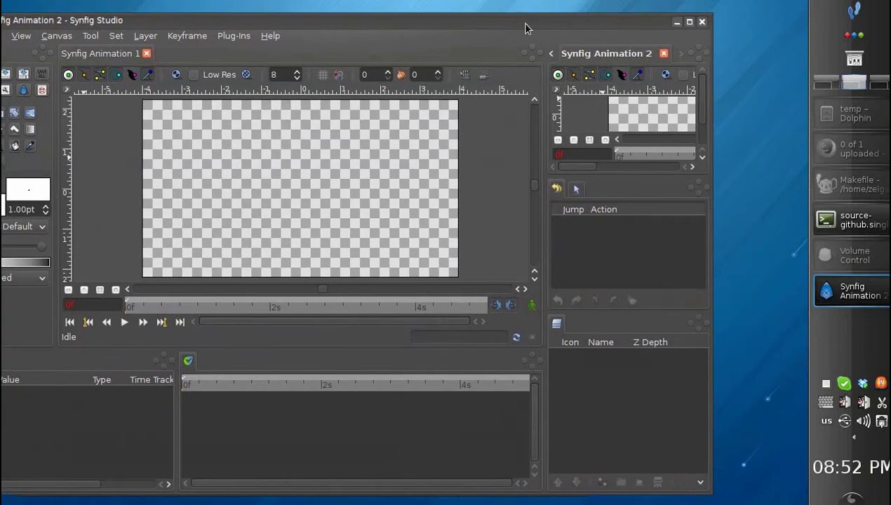
click(553, 55)
click(681, 54)
Dock the Synfig Animation 2 canvas below Synfig Animation 1, adjust the split between them, and check the layout maximized.
drag(607, 52, 542, 52)
drag(532, 60, 532, 62)
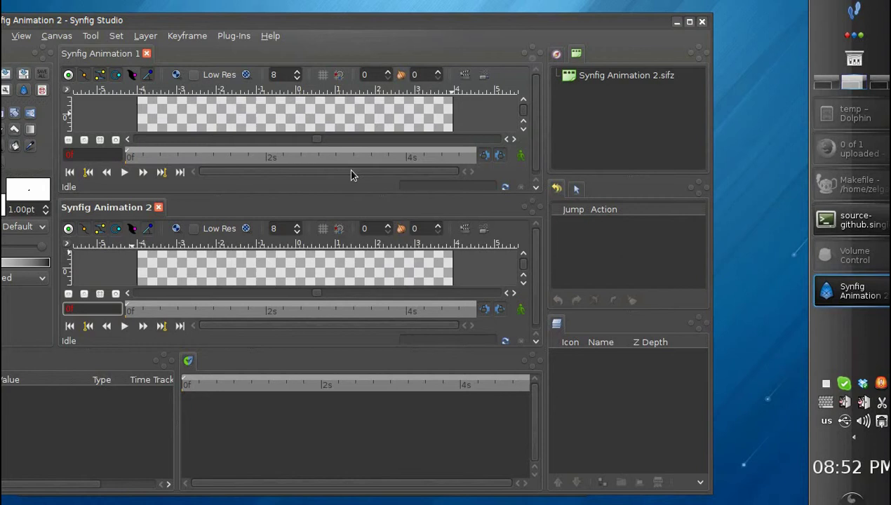
mouse_move(315, 197)
mouse_down()
mouse_move(308, 225)
mouse_move(304, 191)
mouse_move(305, 207)
mouse_up()
double_click(157, 26)
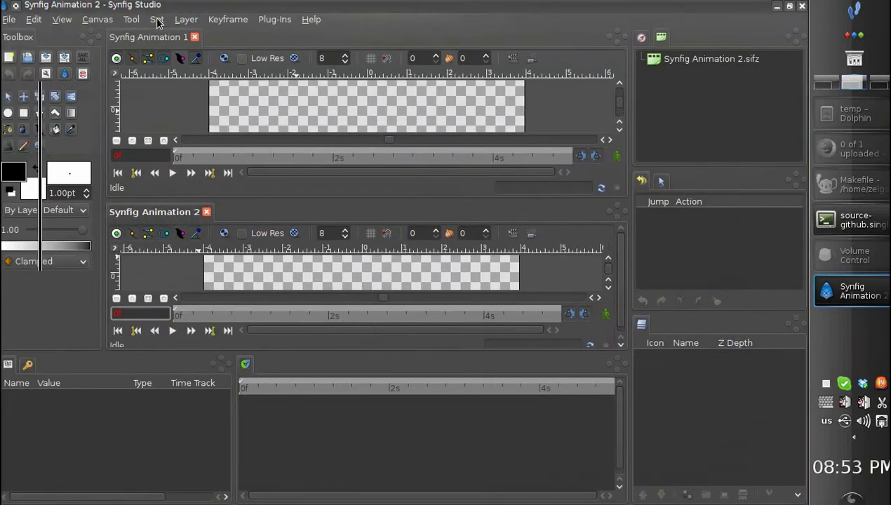
double_click(251, 8)
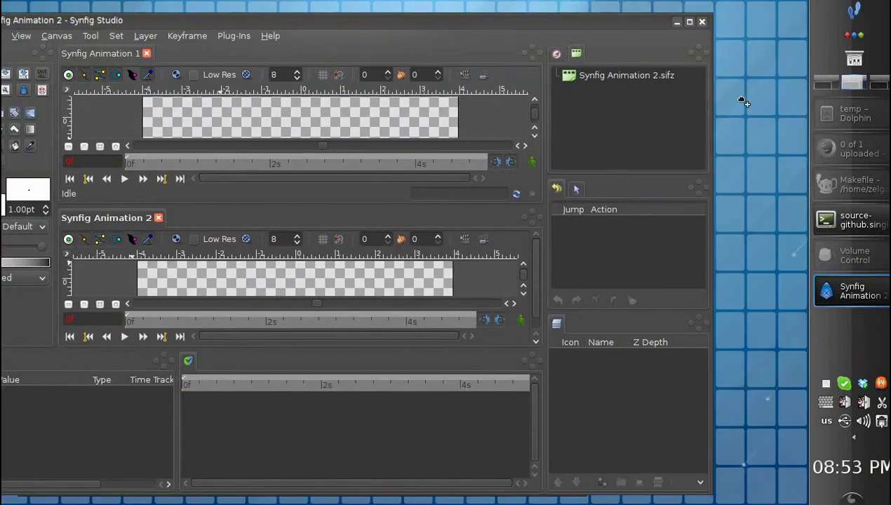
Dock the Synfig Animation 2 canvas side by side with Synfig Animation 1 and check the layout with the window maximized.
drag(743, 105, 741, 105)
drag(690, 27, 536, 76)
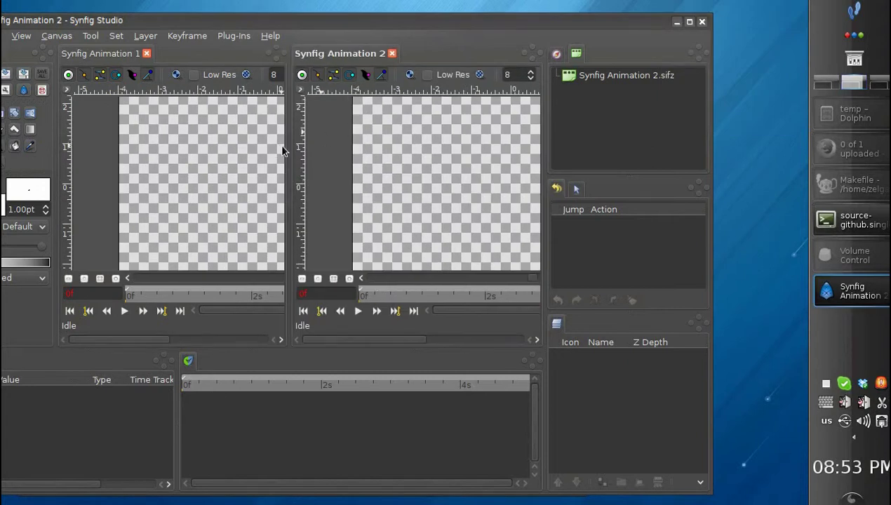
double_click(483, 30)
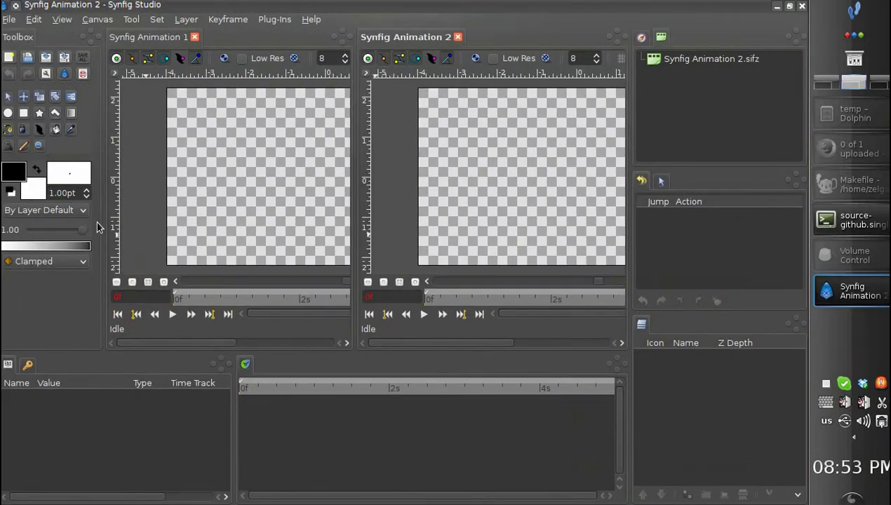
drag(104, 221, 96, 223)
double_click(390, 19)
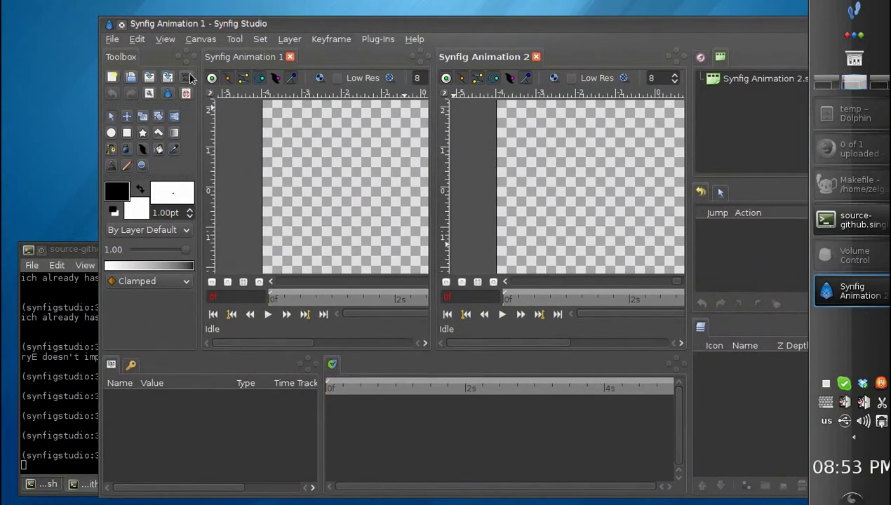
Detach the Synfig Animation 1 canvas into its own floating window and enlarge it until the whole canvas shows.
click(265, 56)
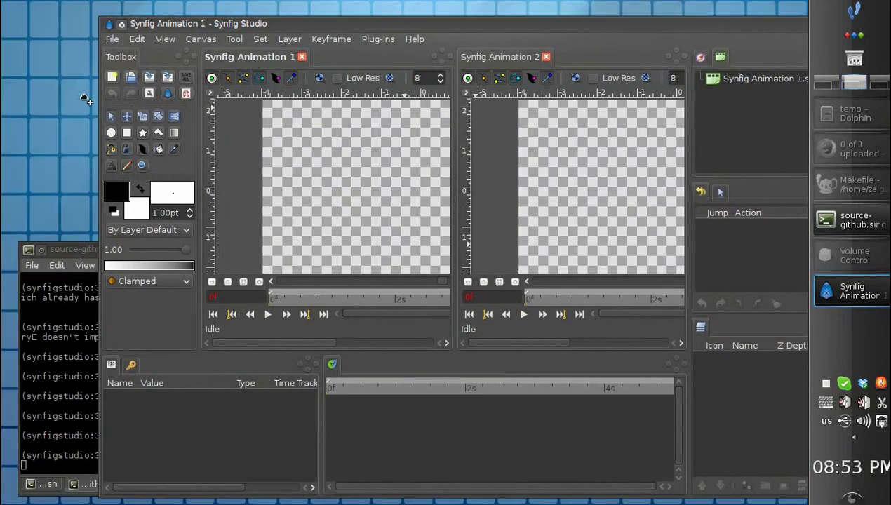
drag(73, 107, 78, 112)
drag(76, 14, 77, 53)
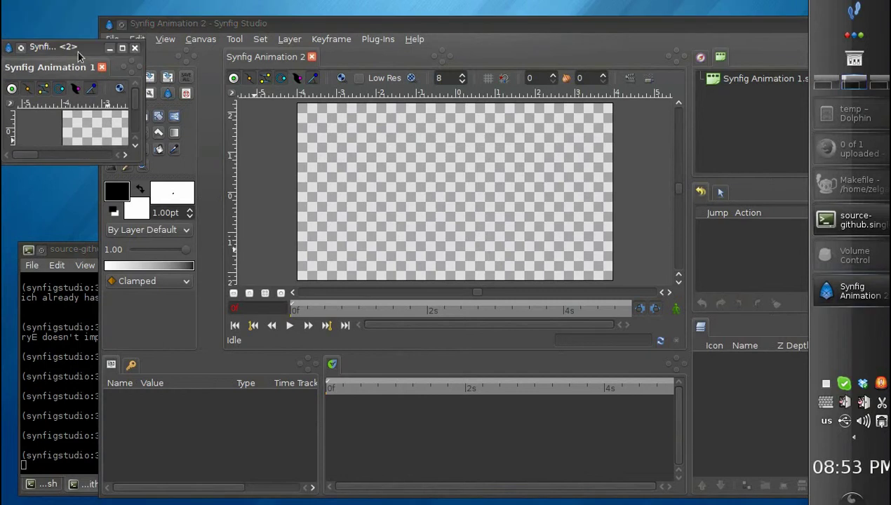
drag(144, 163, 335, 335)
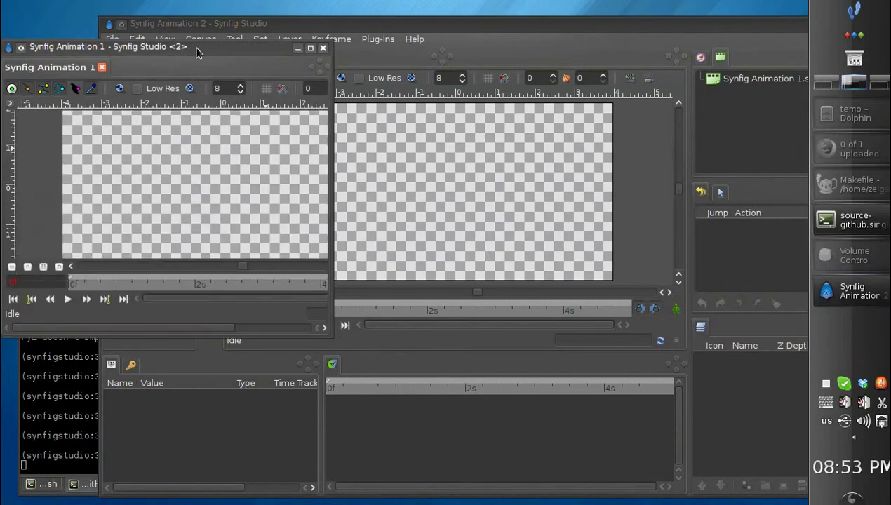
drag(194, 46, 207, 142)
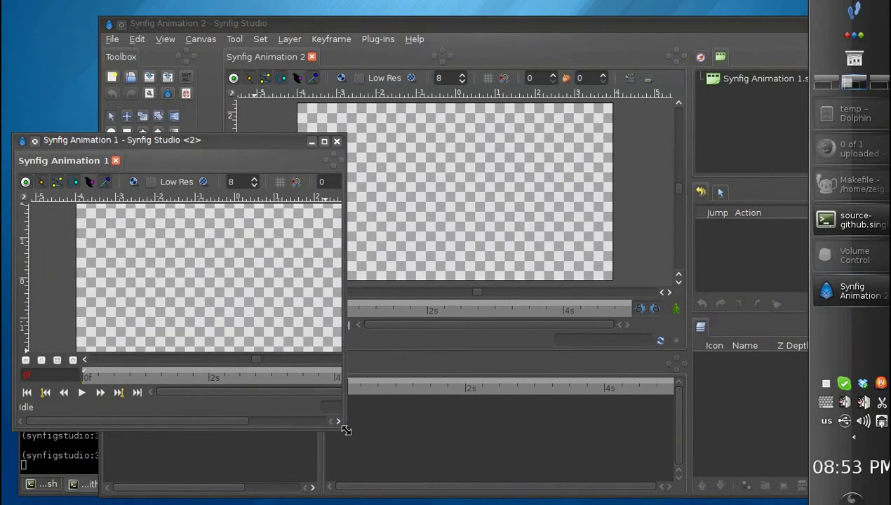
drag(346, 431, 476, 464)
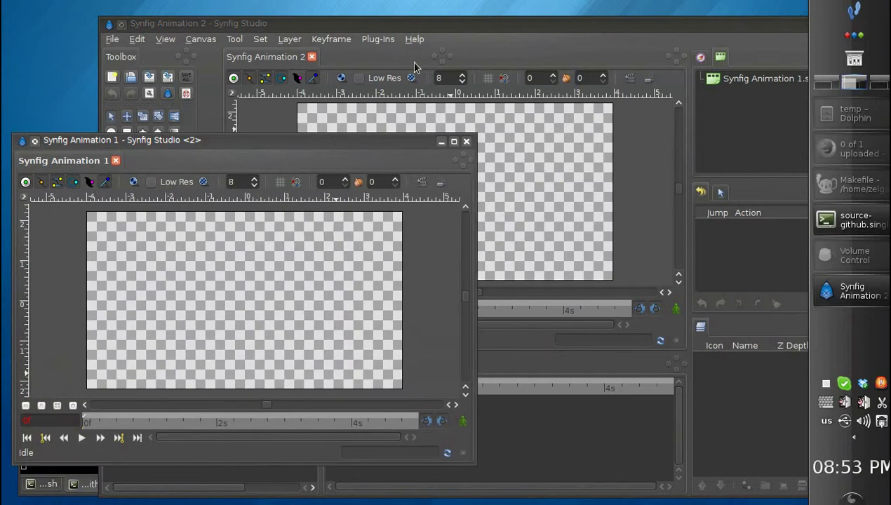
Move the main window aside and dock the Synfig Animation 2 canvas as a tab beside Synfig Animation 1 in the floating window.
click(290, 61)
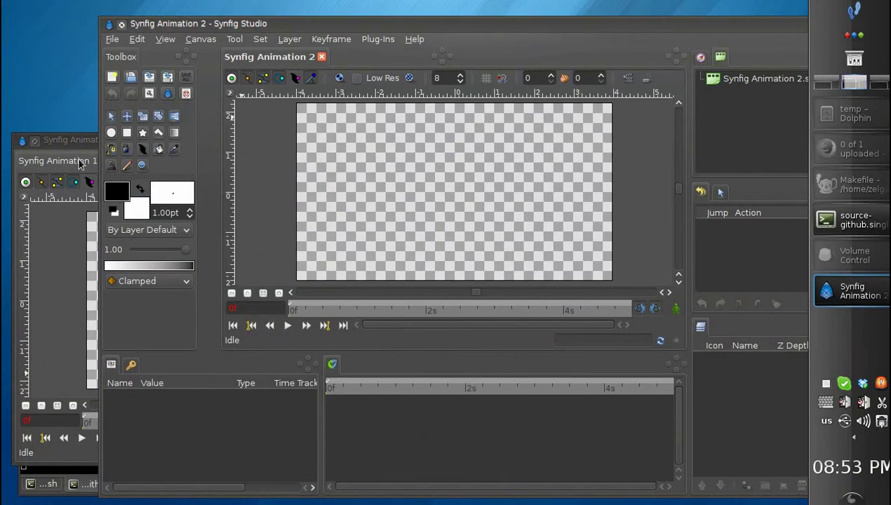
drag(222, 29, 328, 12)
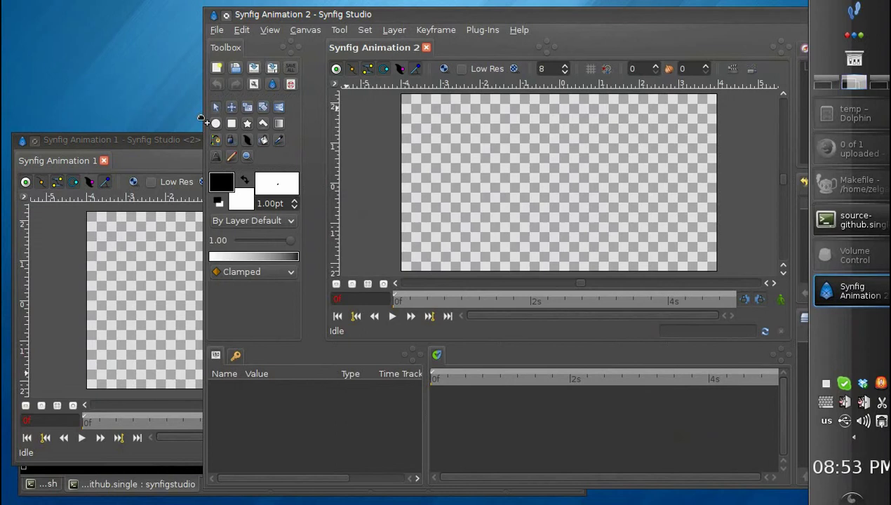
drag(202, 119, 146, 174)
drag(136, 143, 140, 165)
Detach the Toolbox, Parameters and Keyframes panels from the main window, and group the Timetrack panel with Keyframes.
drag(229, 48, 56, 55)
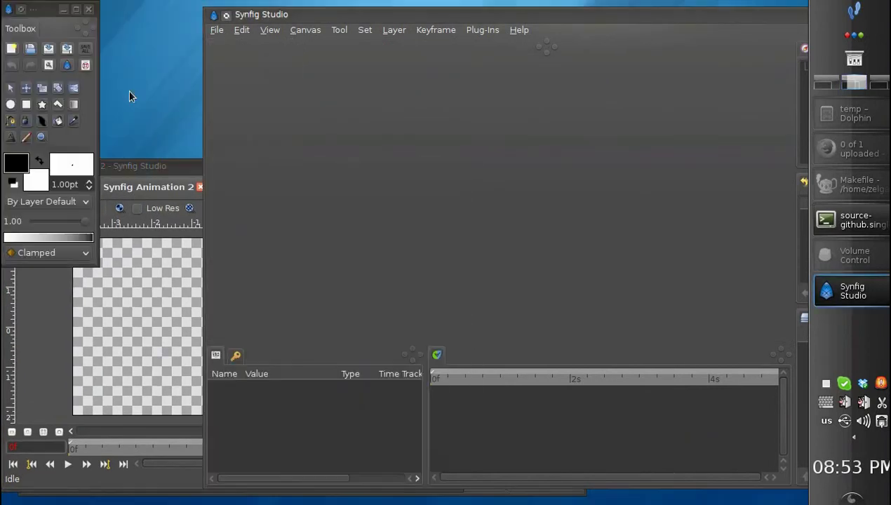
drag(338, 10, 249, 4)
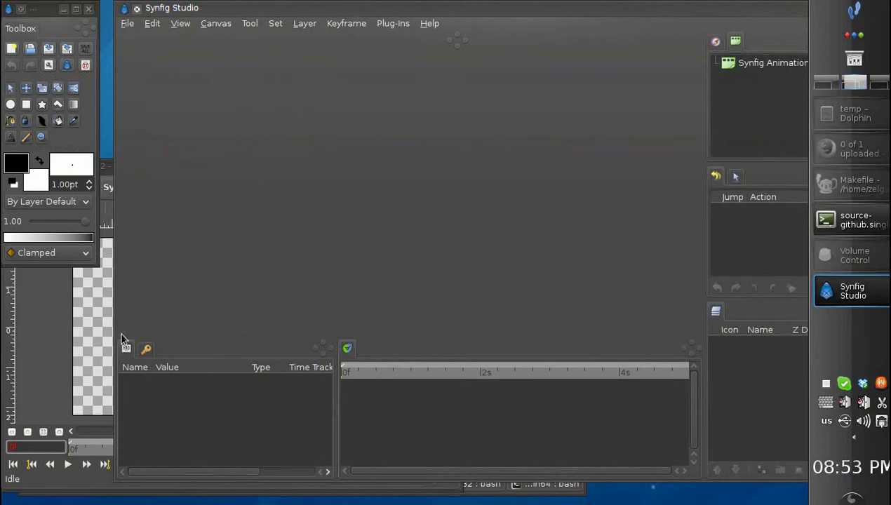
drag(126, 348, 90, 364)
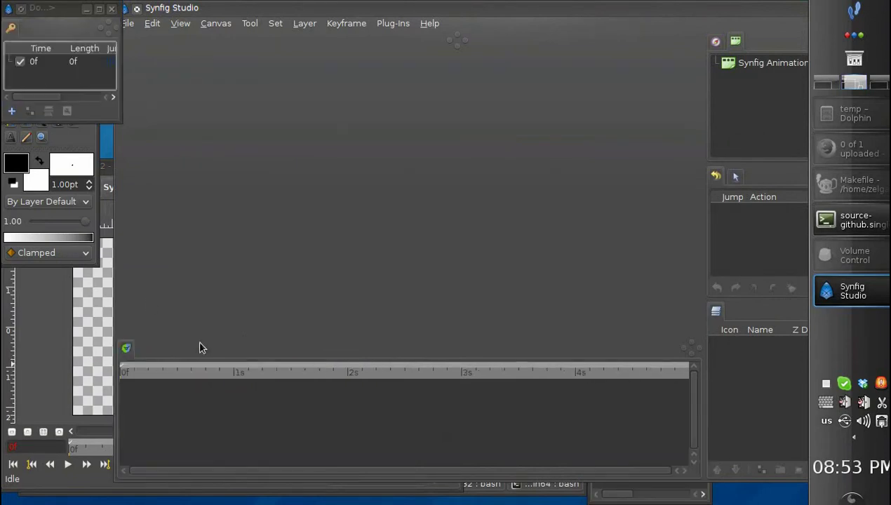
drag(136, 349, 43, 60)
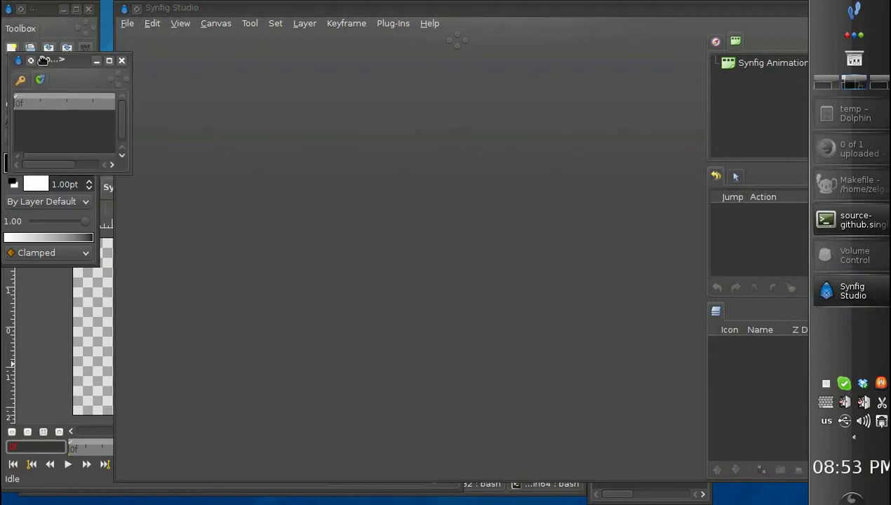
Detach the Navigator panel into a floating window and spread the floating panels out above the lowered main window.
click(716, 41)
drag(82, 165, 55, 347)
drag(717, 62, 642, 55)
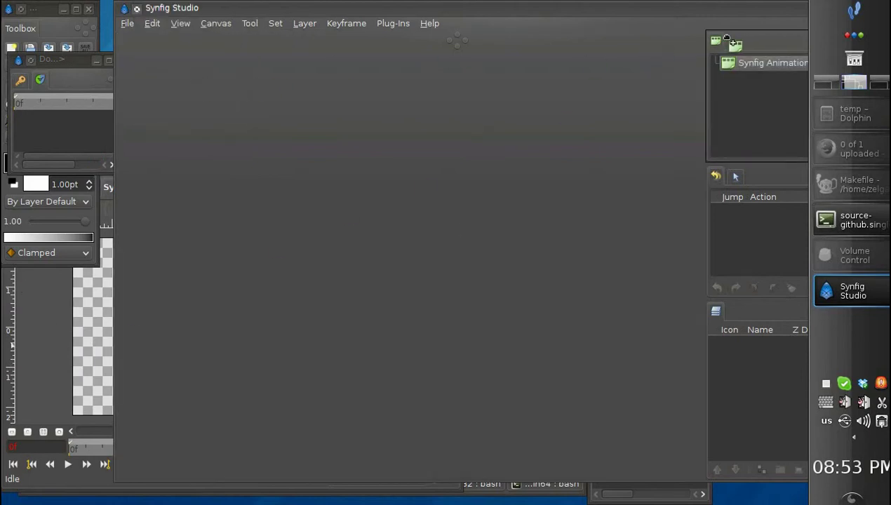
drag(178, 13, 293, 20)
drag(81, 64, 251, 36)
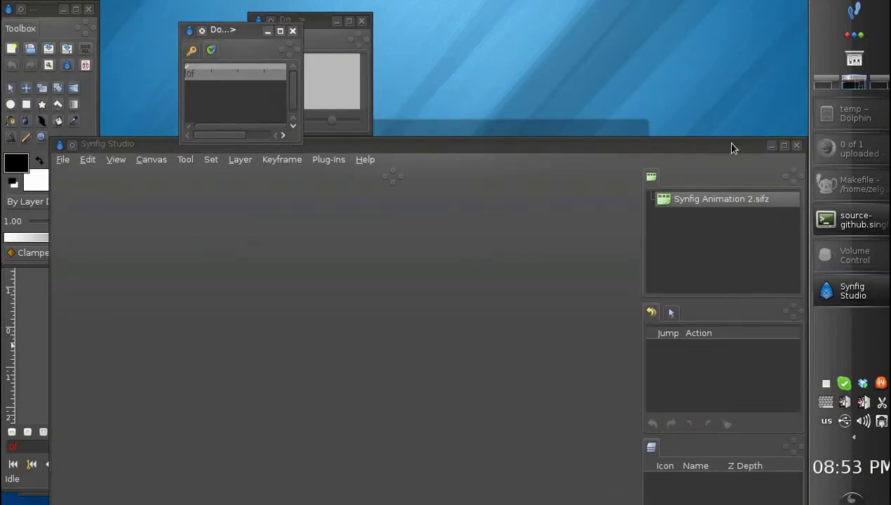
Move the Canvas Browser, History, Tool Options and Layers panels into the floating Navigator window, stacked in three groups.
drag(732, 149, 497, 148)
drag(417, 176, 401, 16)
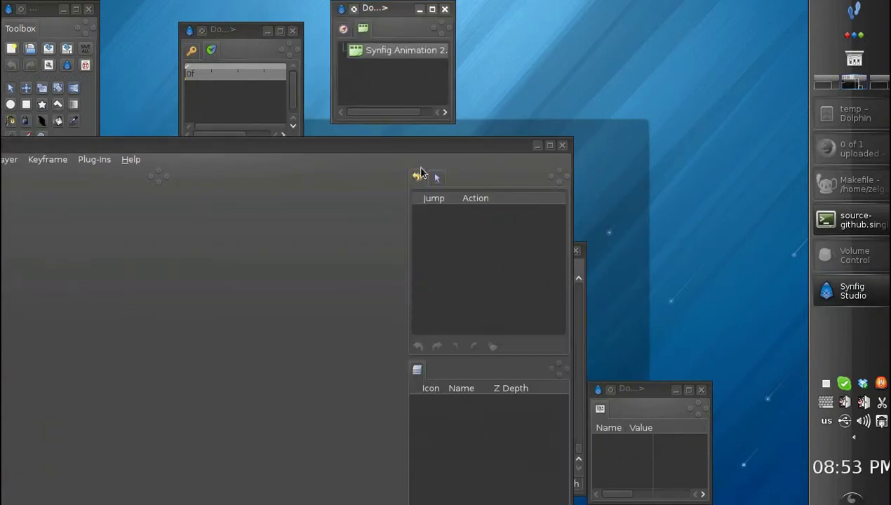
drag(418, 176, 441, 39)
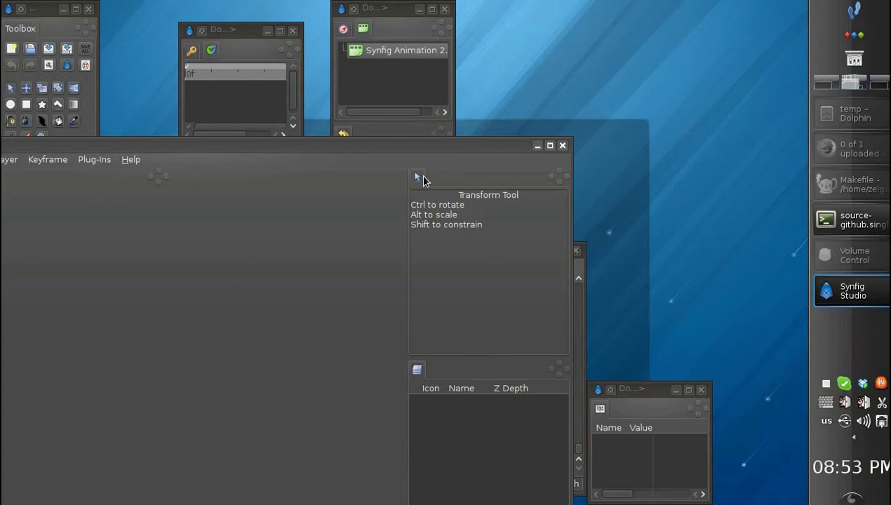
drag(420, 176, 139, 101)
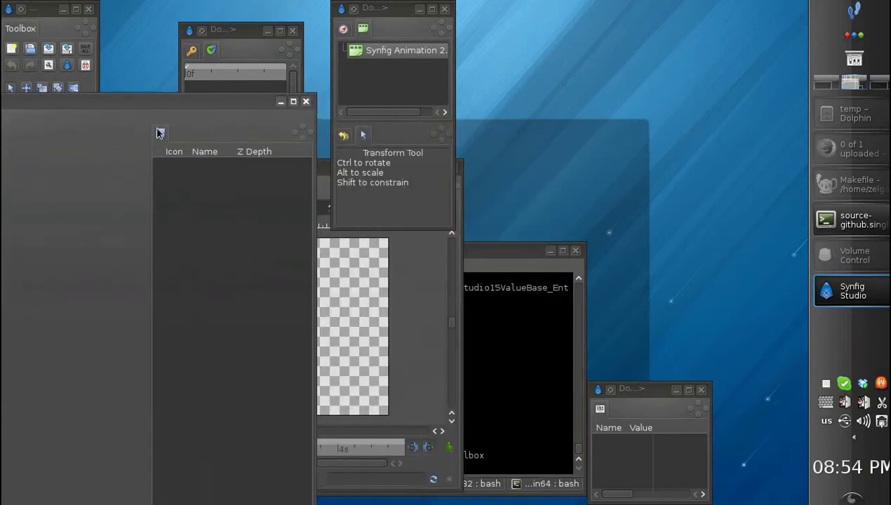
drag(160, 133, 443, 145)
Shrink the emptied main window to a thin menu strip along the screen's upper edge and place the Toolbox window below it.
drag(254, 105, 715, 46)
drag(318, 35, 232, 142)
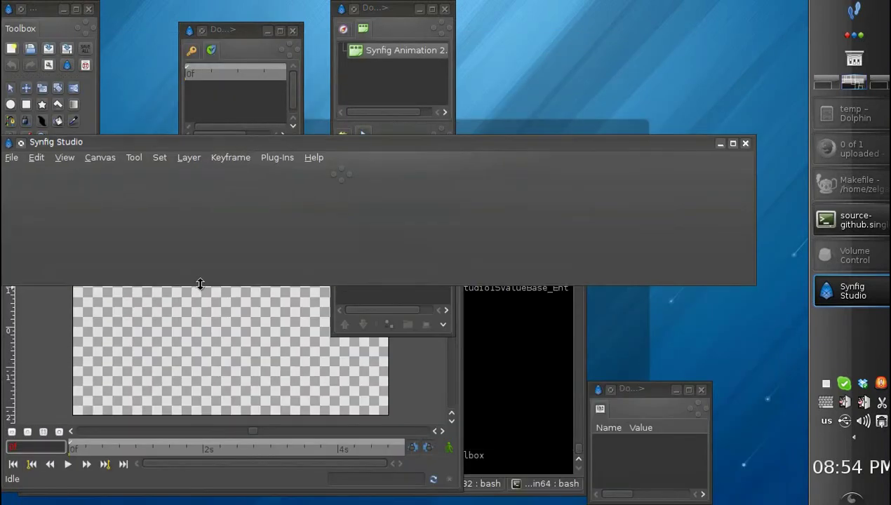
drag(200, 285, 231, 20)
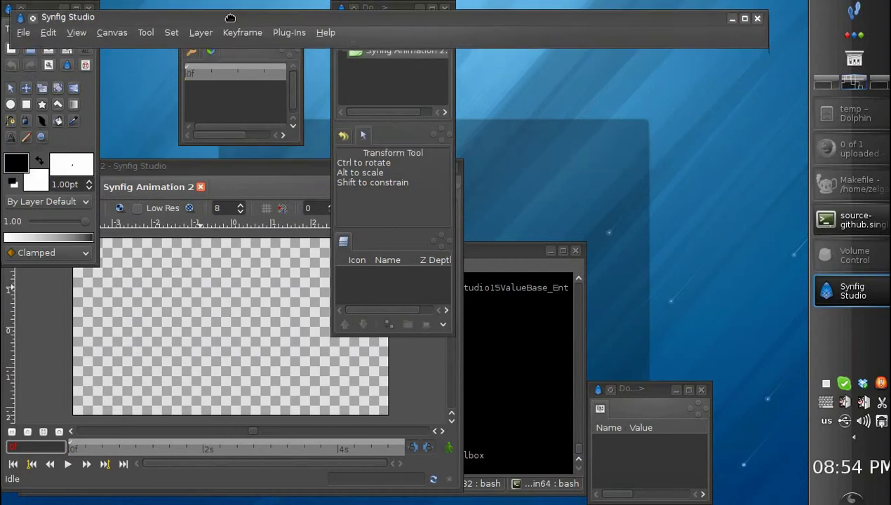
drag(49, 9, 60, 66)
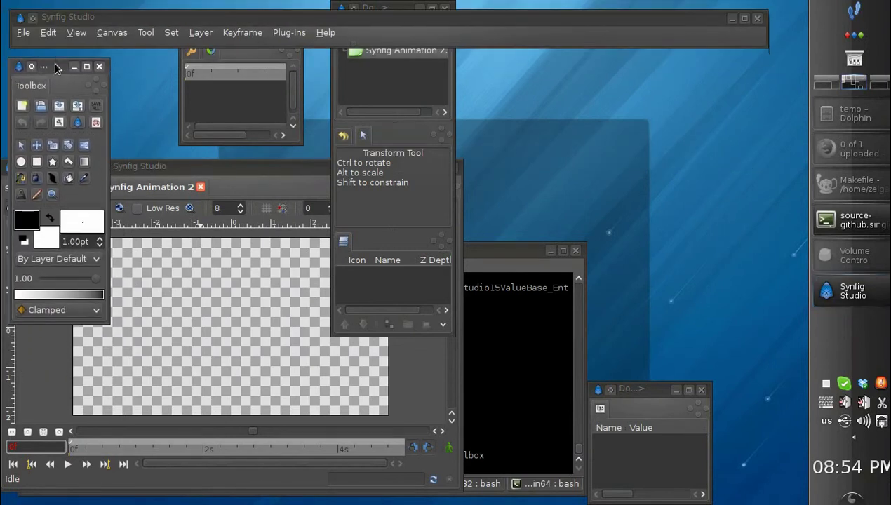
Move the menu strip flush with the screen's upper edge and the Toolbox window flush with the screen's left edge.
mouse_move(71, 23)
mouse_down()
mouse_move(73, 14)
mouse_move(83, 19)
mouse_up()
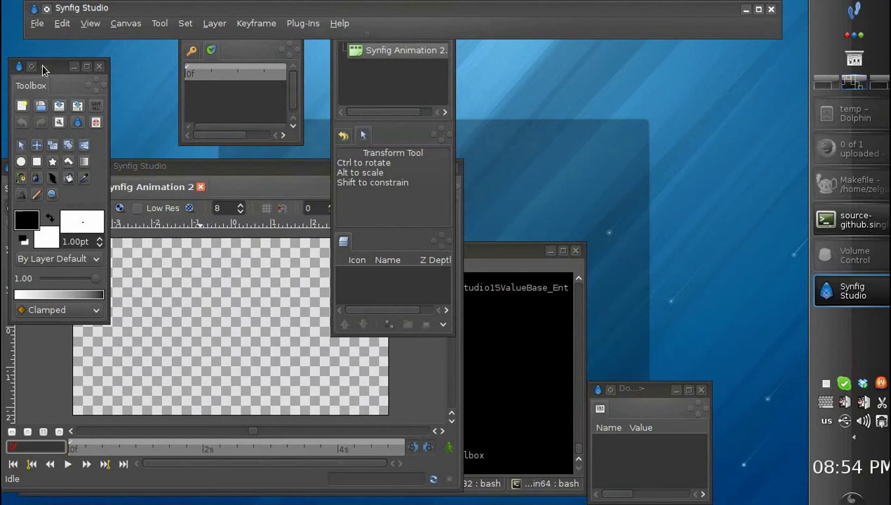
drag(42, 70, 32, 59)
Combine the Parameters, Keyframes and Timetrack panels in one floating window, with Parameters and Keyframes tabbed together and Timetrack beside them.
click(235, 61)
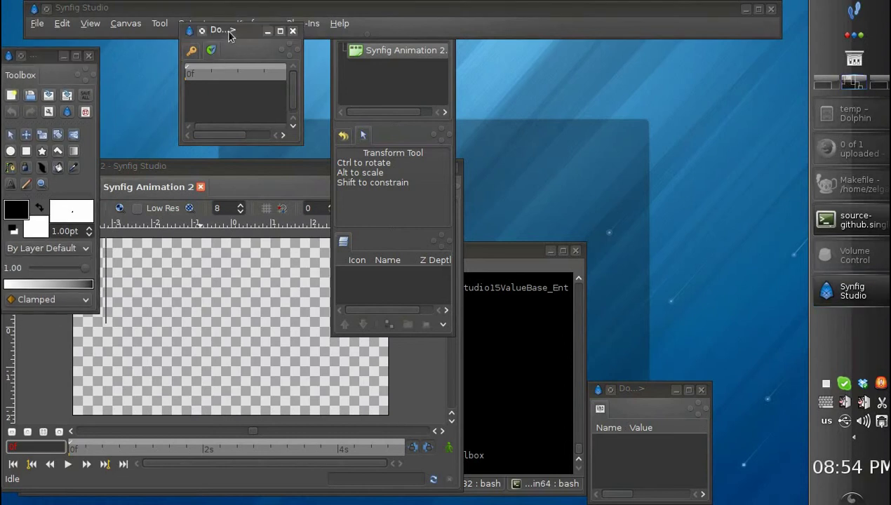
drag(228, 35, 169, 253)
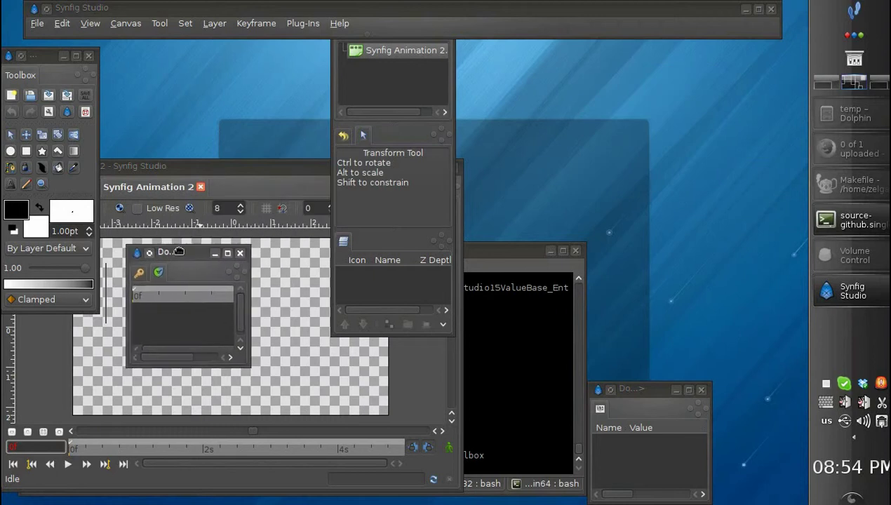
drag(625, 390, 140, 345)
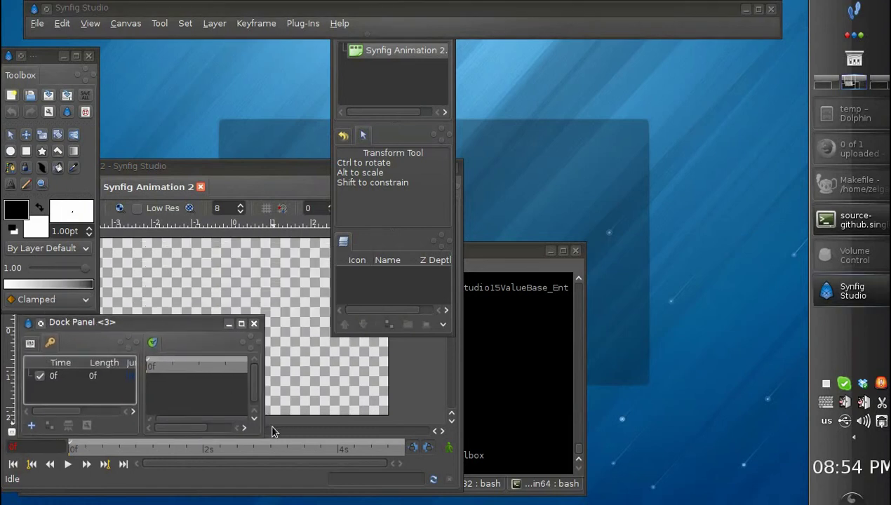
Enlarge the Keyframes and Timetrack window along the screen's lower edge and give Timetrack the larger share of its width.
drag(263, 437, 710, 484)
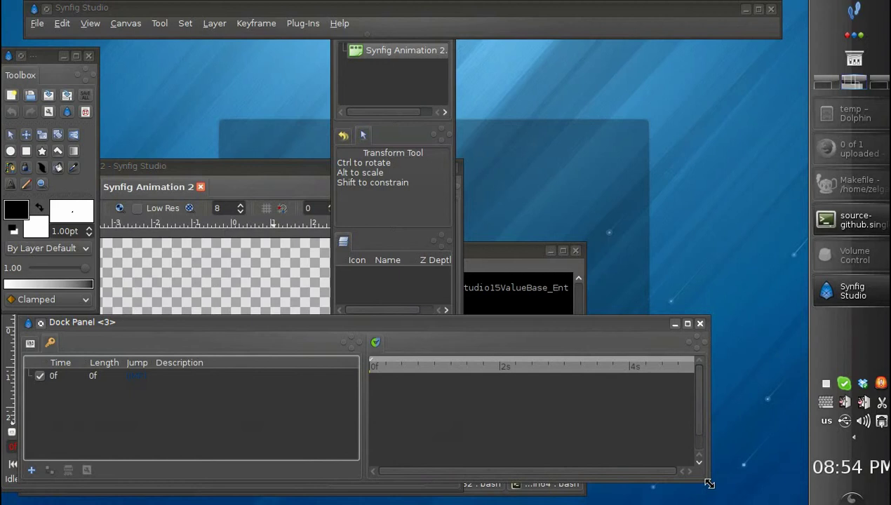
drag(364, 334, 377, 358)
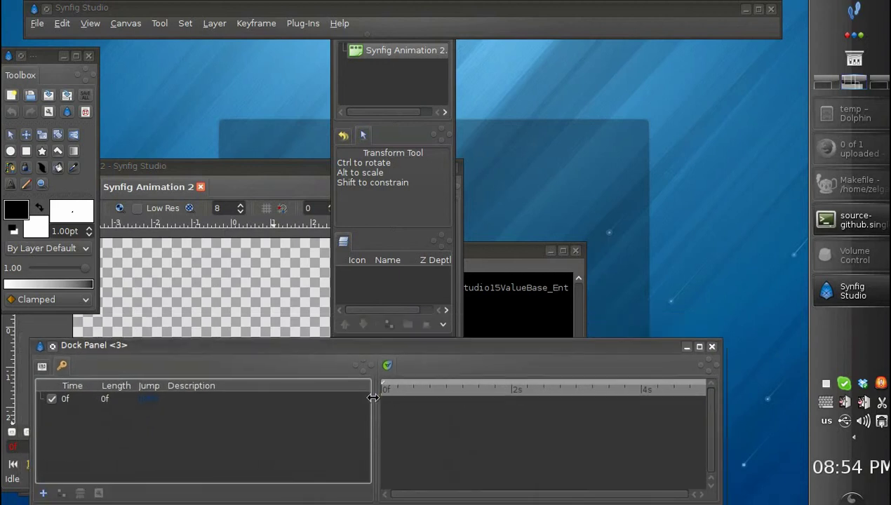
drag(373, 398, 312, 398)
Move the Navigator window to the right side of the desktop and extend it to the lower edge, narrowing the Timetrack window beside it.
click(336, 130)
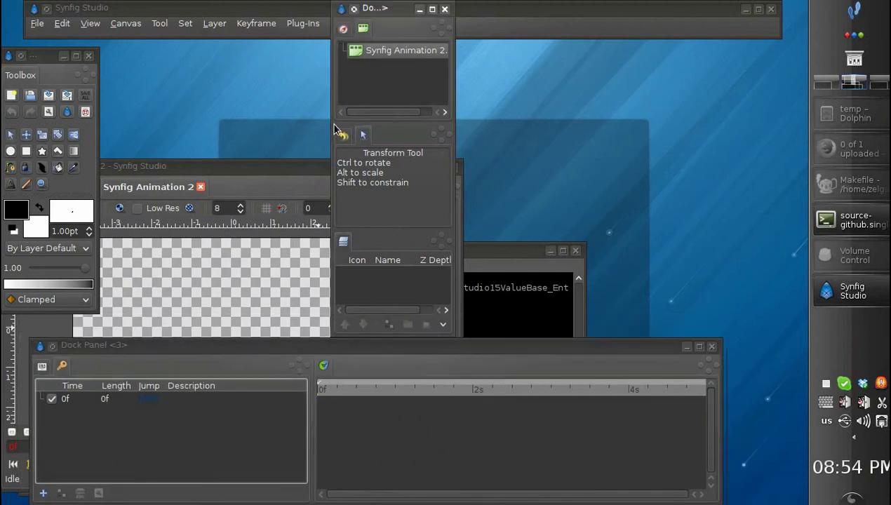
drag(367, 8, 719, 47)
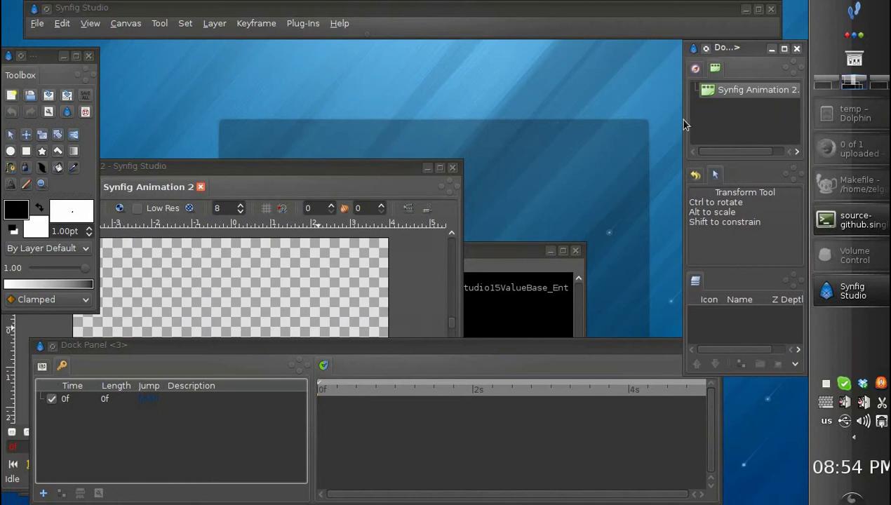
drag(721, 394, 641, 388)
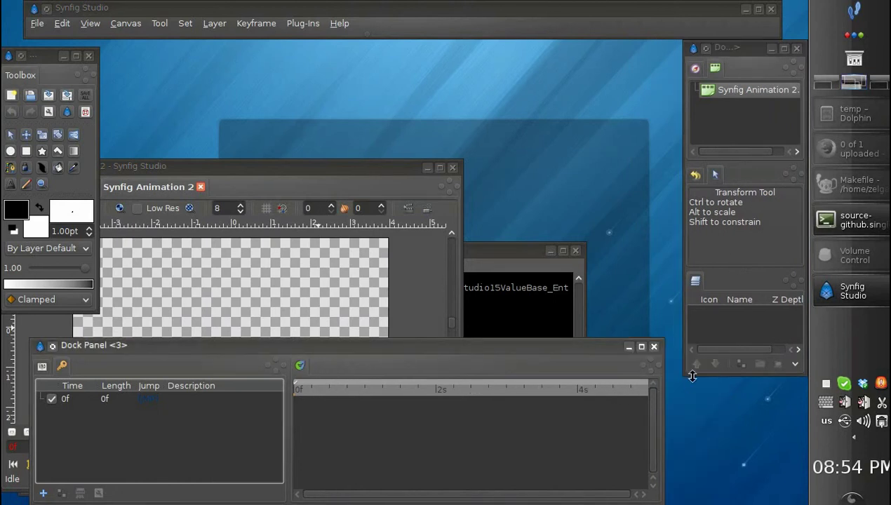
drag(693, 377, 693, 500)
Fit the canvas window into the central gap between the floating windows and extend the Keyframes window toward the lower-left corner.
drag(350, 176, 472, 54)
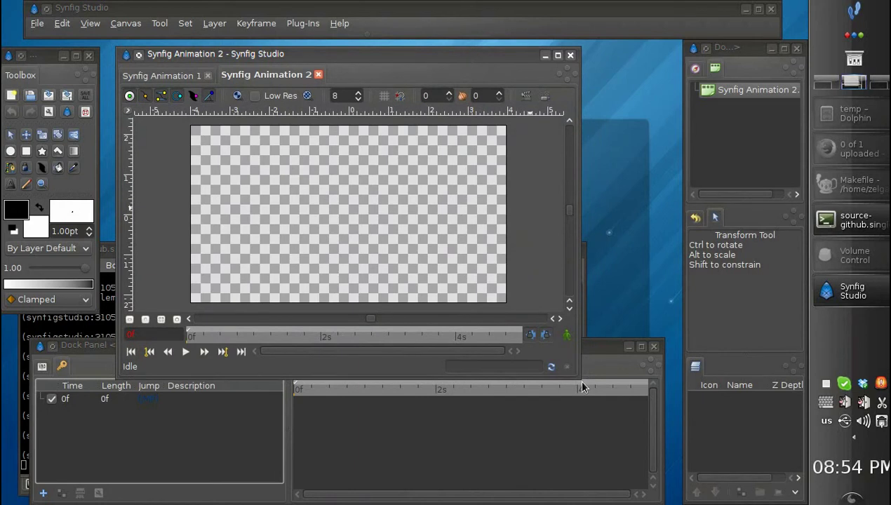
drag(579, 378, 652, 337)
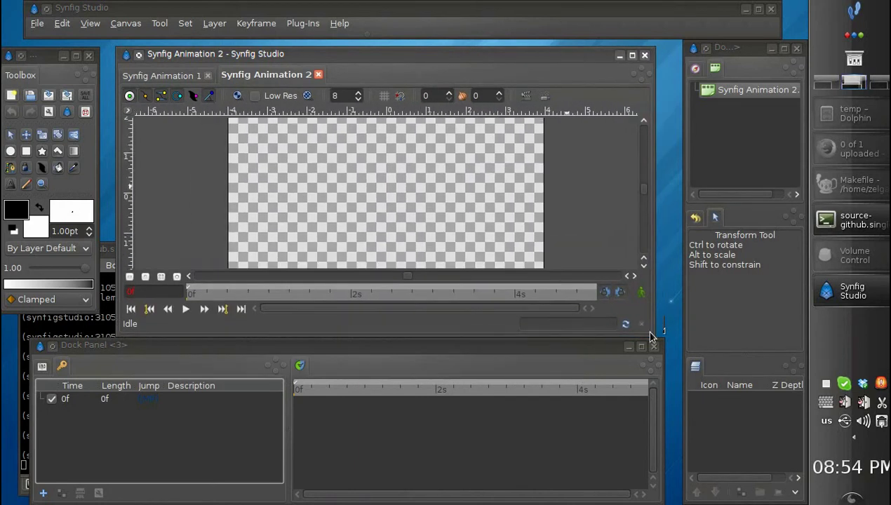
drag(30, 339, 8, 347)
click(36, 26)
mouse_move(224, 29)
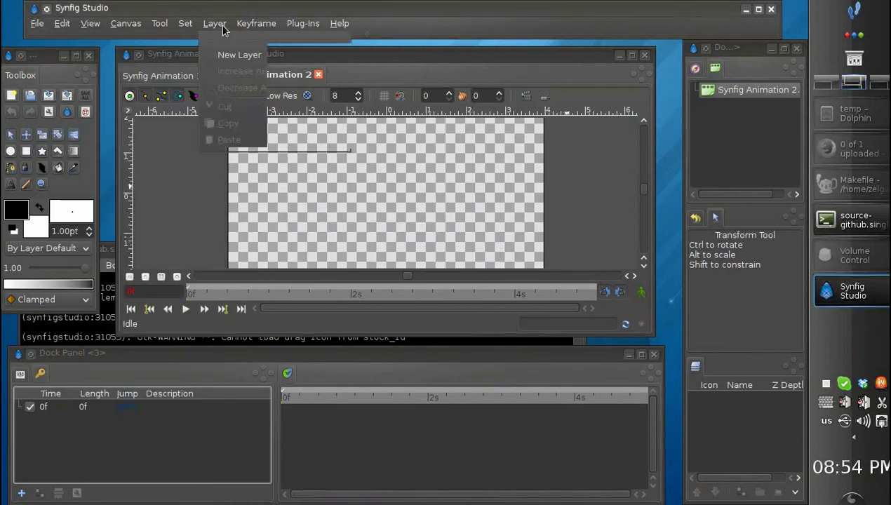
click(308, 8)
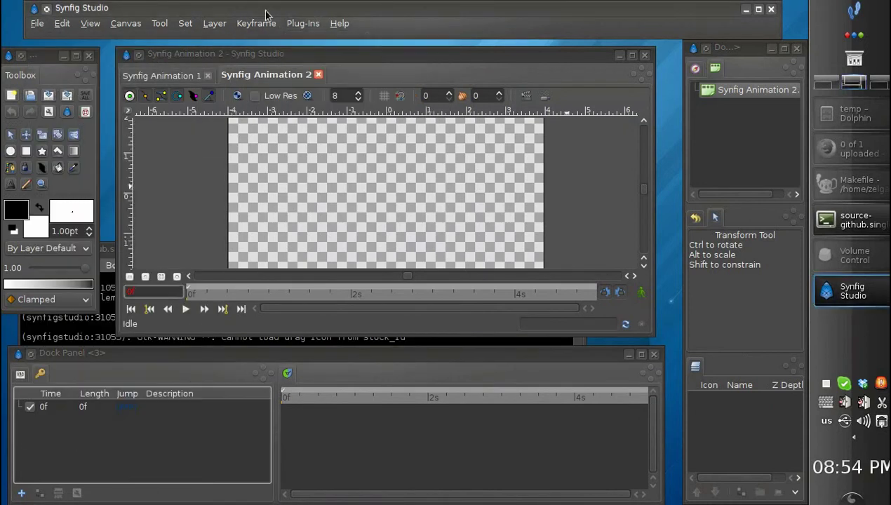
click(38, 24)
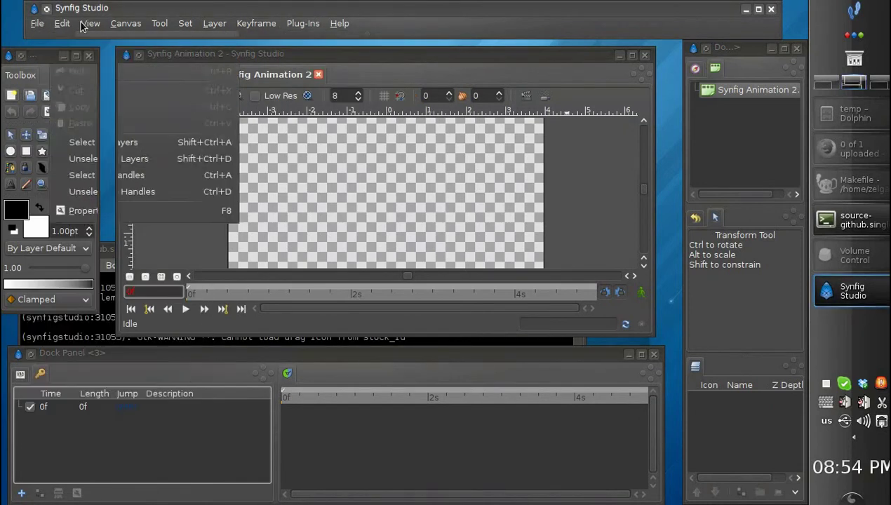
click(35, 25)
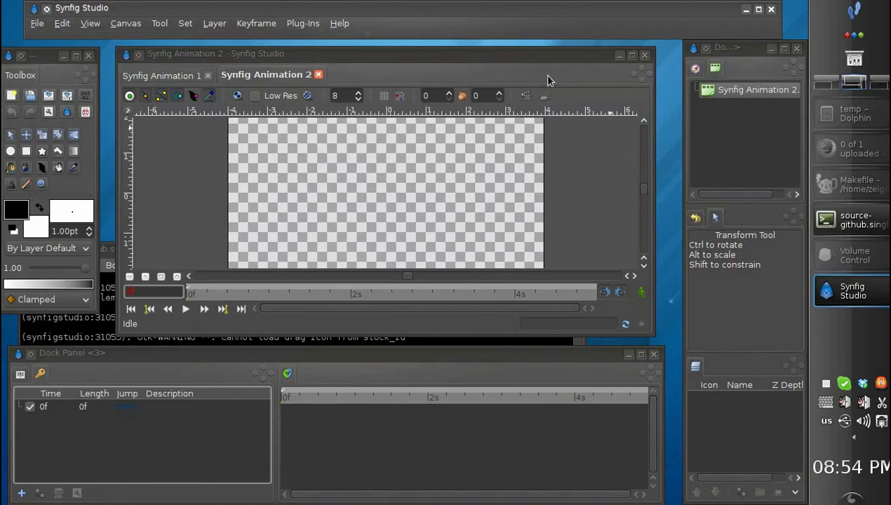
Split Synfig Animation 1 and Synfig Animation 2 side by side in the canvas window and reposition it clear of the Toolbox.
drag(528, 58, 496, 64)
drag(244, 83, 622, 78)
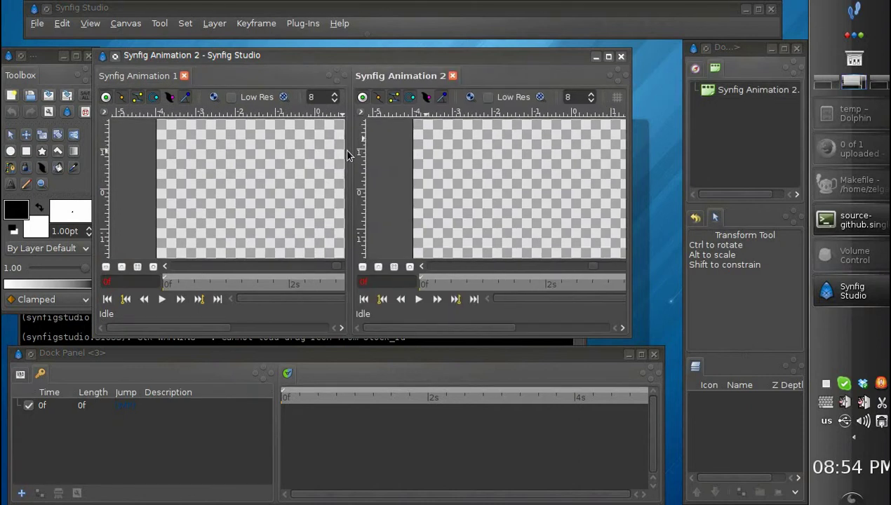
drag(348, 154, 376, 155)
drag(195, 49, 218, 56)
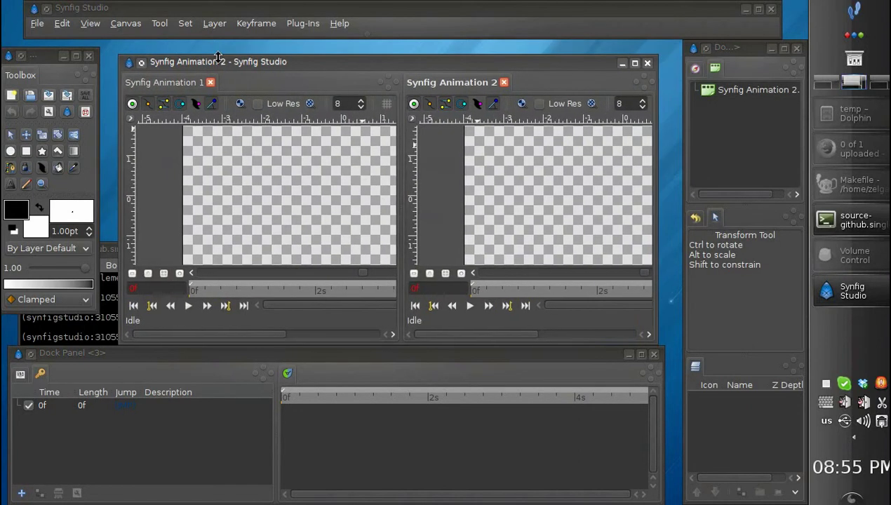
Dock the Toolbox between the two canvases, and regroup Synfig Animation 1 as a tab with Synfig Animation 2.
drag(15, 77, 455, 176)
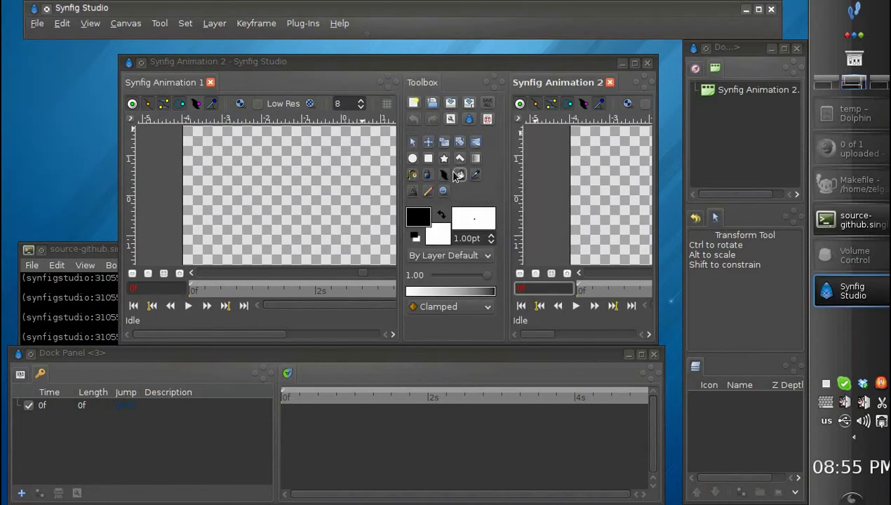
click(175, 86)
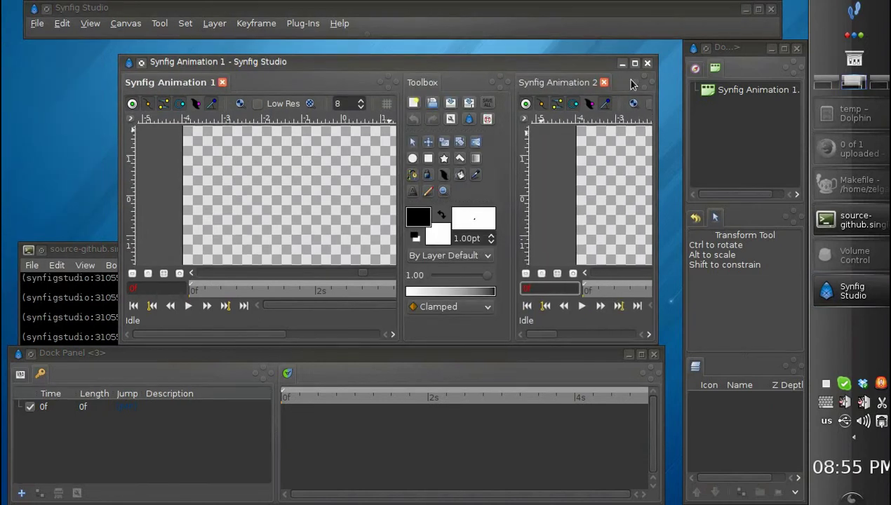
drag(636, 84, 634, 89)
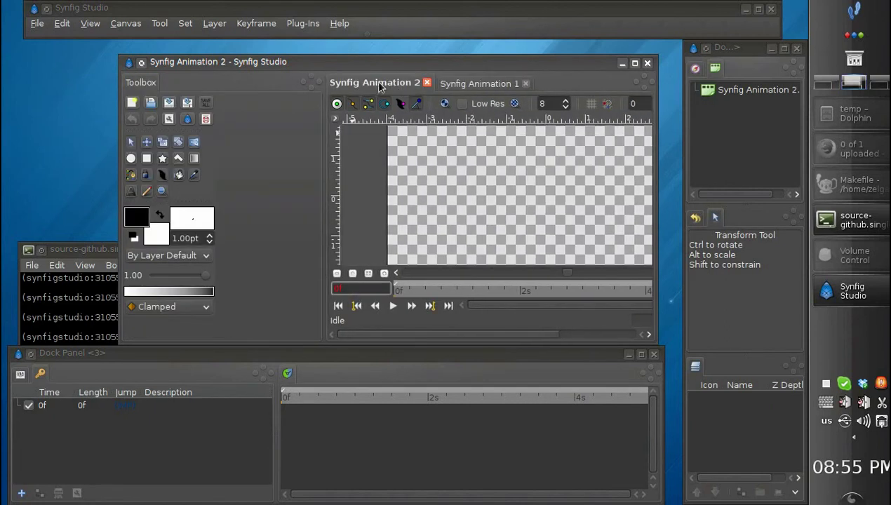
Split Synfig Animation 2 off between a narrowed Toolbox and Synfig Animation 1, and stretch the canvas window across the central area.
drag(378, 86, 319, 91)
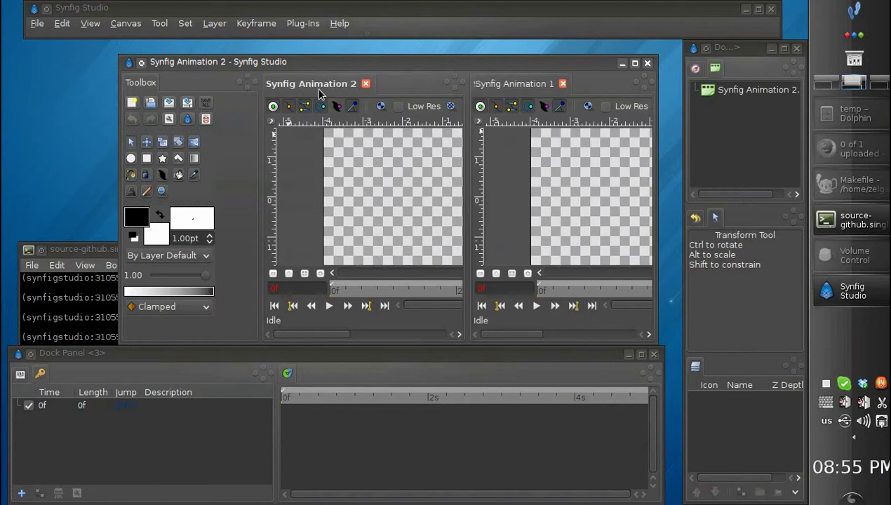
drag(262, 210, 220, 210)
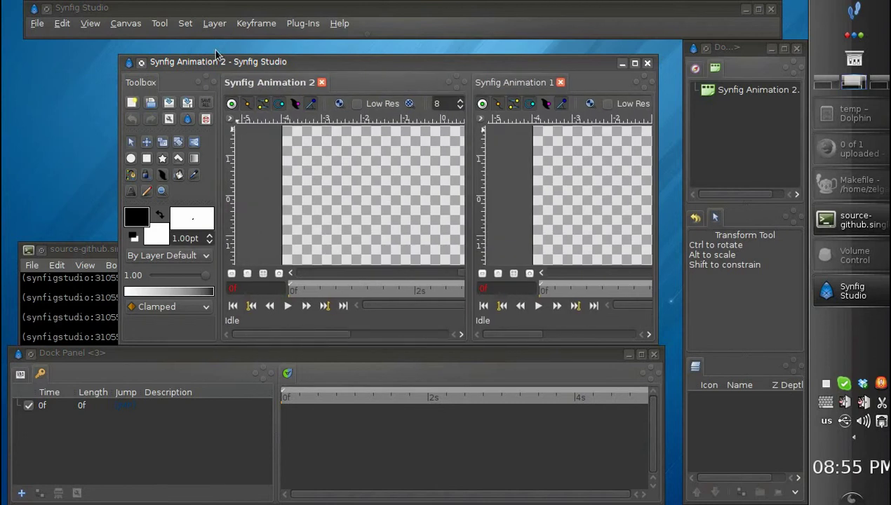
drag(215, 62, 124, 62)
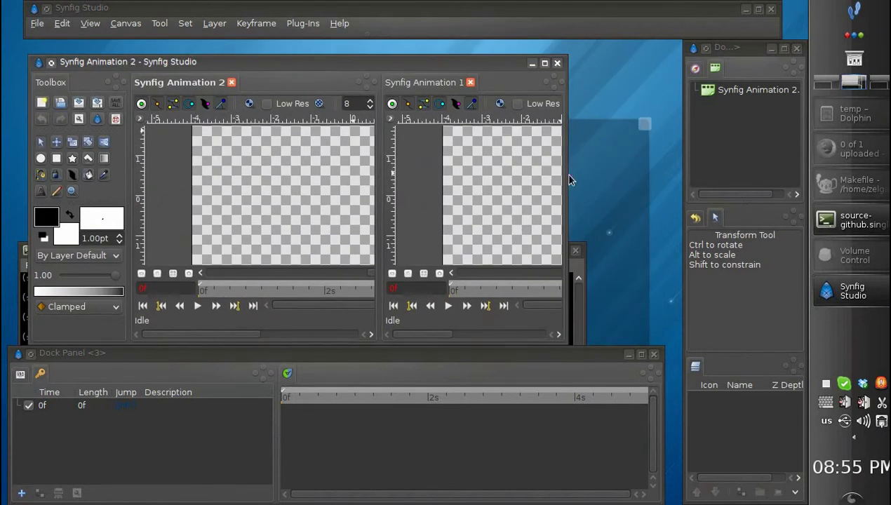
drag(567, 176, 660, 176)
Regroup Synfig Animation 1 as a tab after Synfig Animation 2, narrow the Toolbox column and leave Synfig Animation 1 active.
click(497, 86)
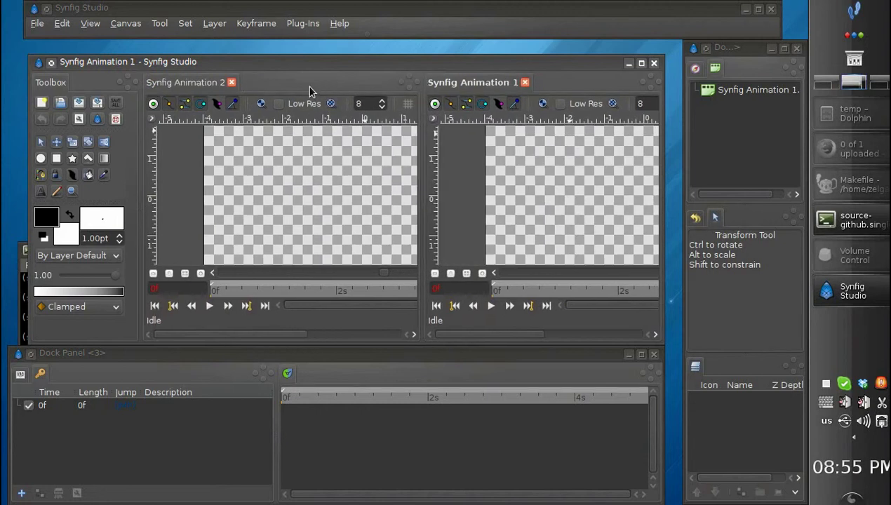
drag(464, 83, 318, 87)
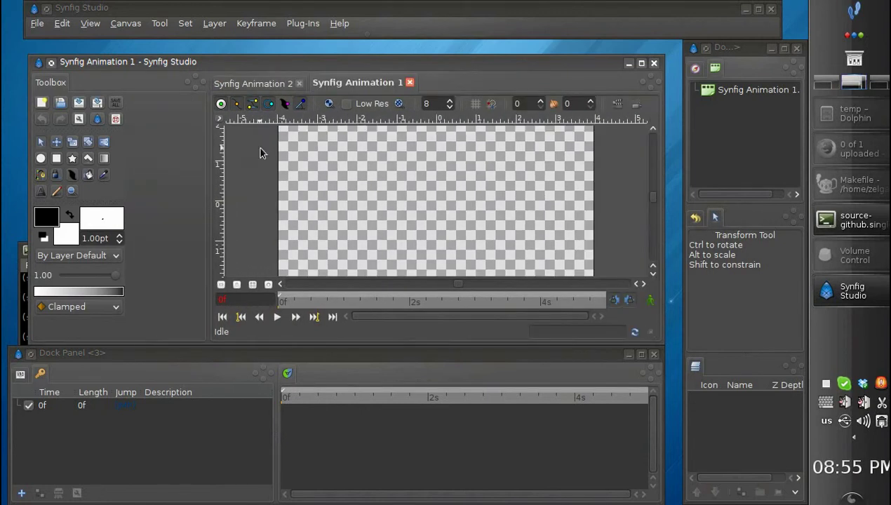
drag(207, 138, 124, 137)
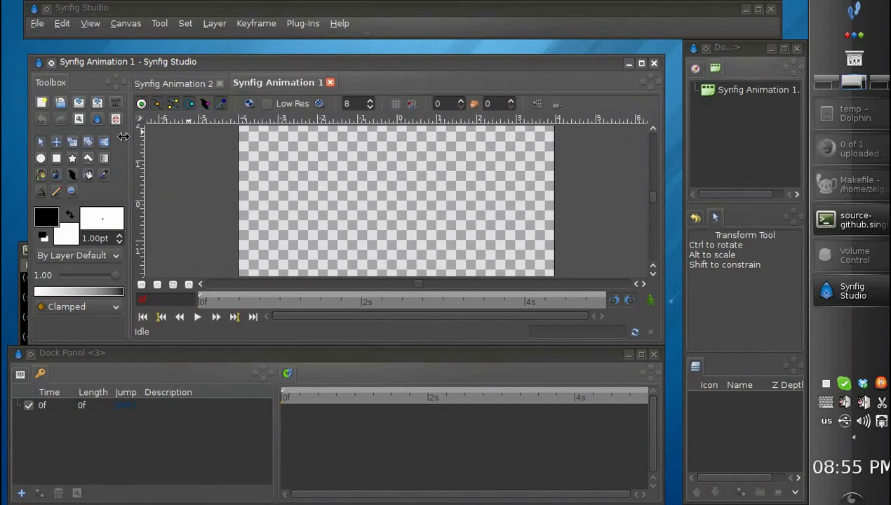
click(184, 83)
click(271, 87)
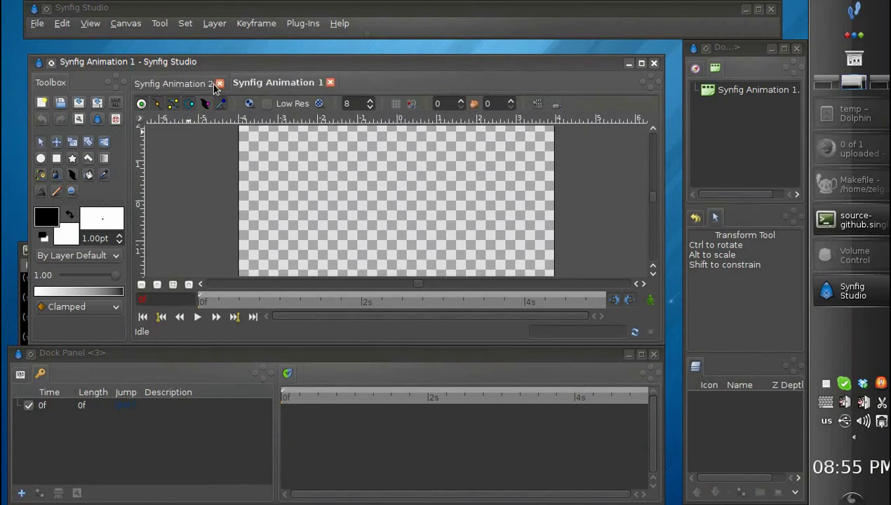
Shift the canvas window up and left, widen it toward the Navigator window and trim the Toolbox column's width.
drag(242, 64, 227, 56)
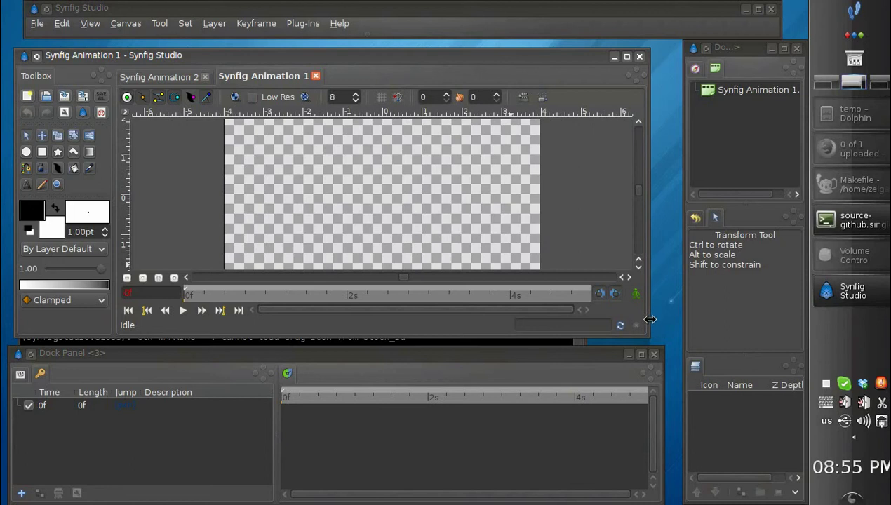
drag(650, 320, 671, 319)
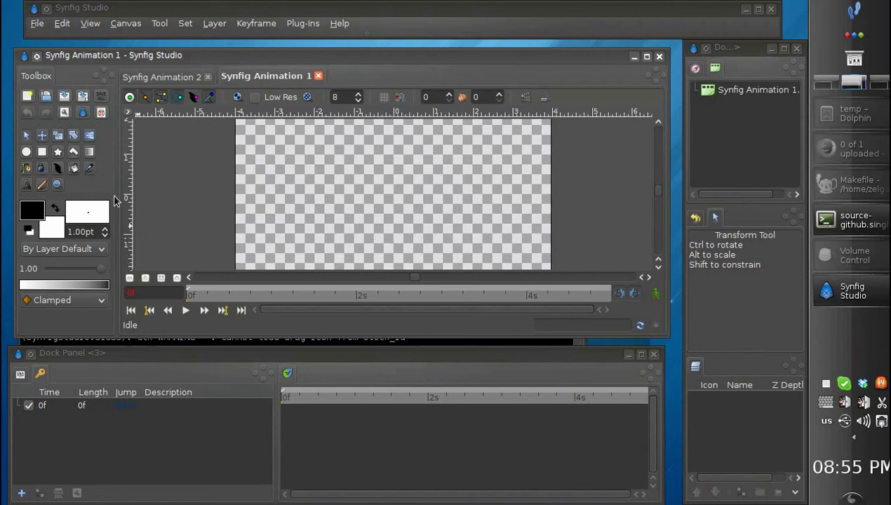
mouse_move(116, 195)
mouse_down()
mouse_move(125, 194)
mouse_move(110, 197)
mouse_up()
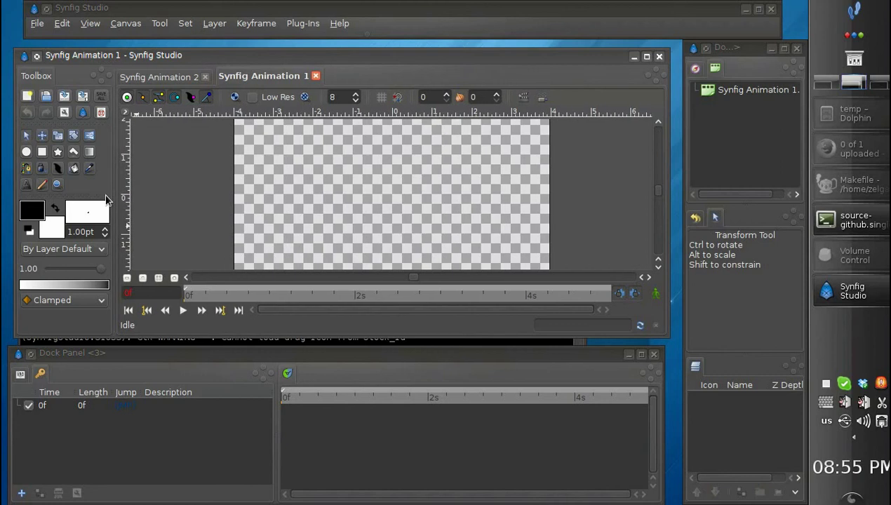